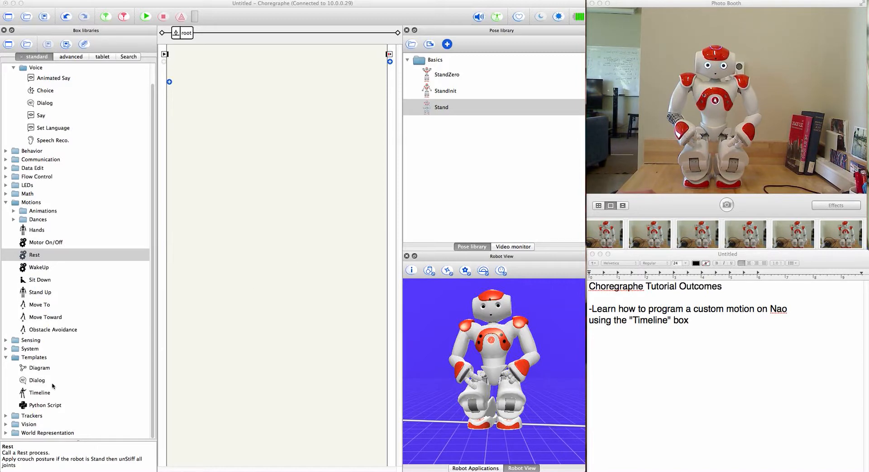
Step: Add a Timeline box from the Templates library to the root diagram and open it
left_click(35, 396)
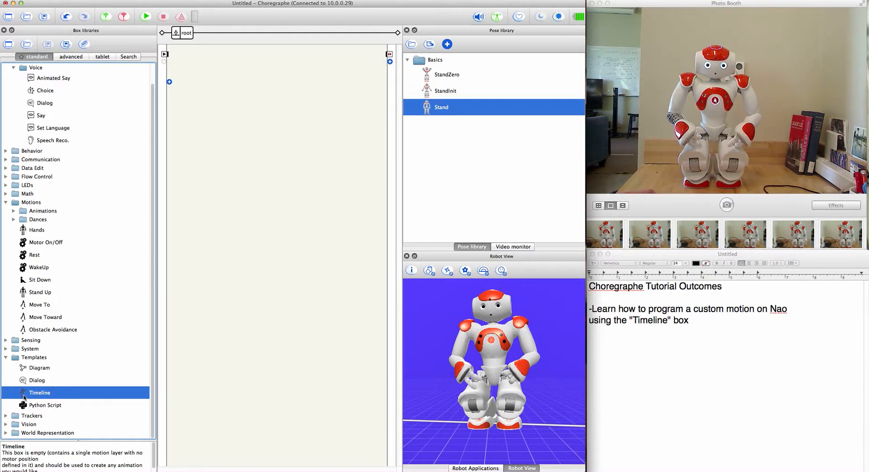
left_click_drag(23, 397, 220, 105)
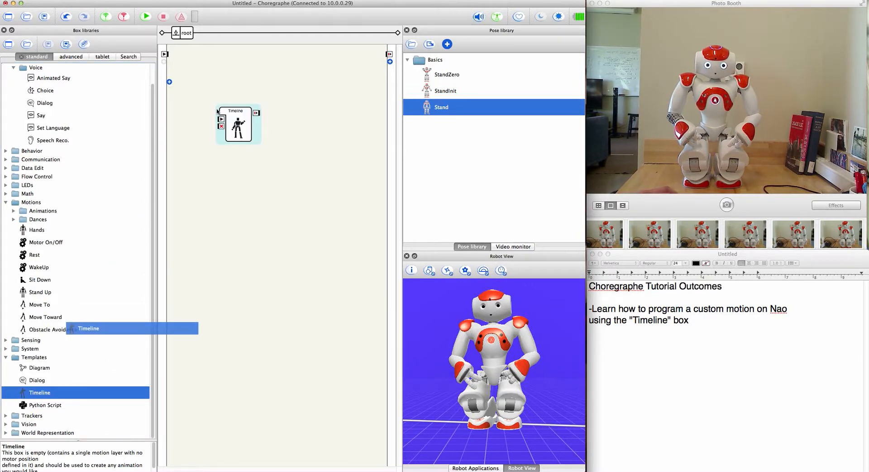
double_click(241, 127)
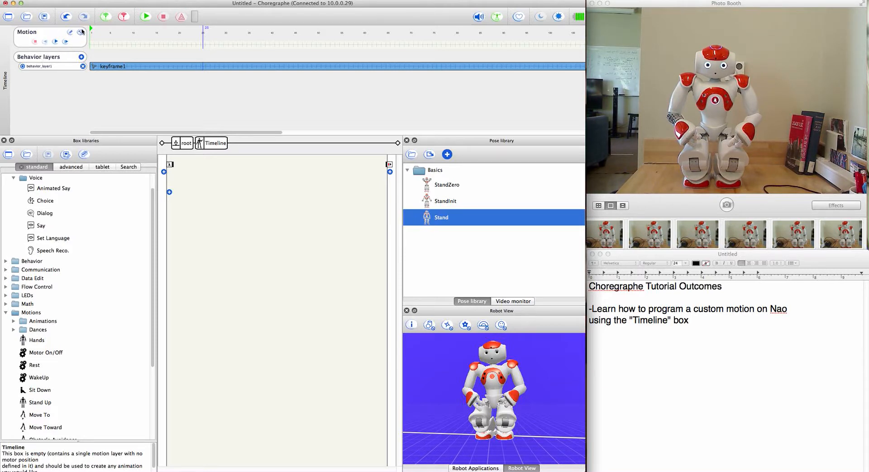
Step: Try adding three extra behavior layers to the timeline and delete them again
left_click(81, 57)
left_click(82, 58)
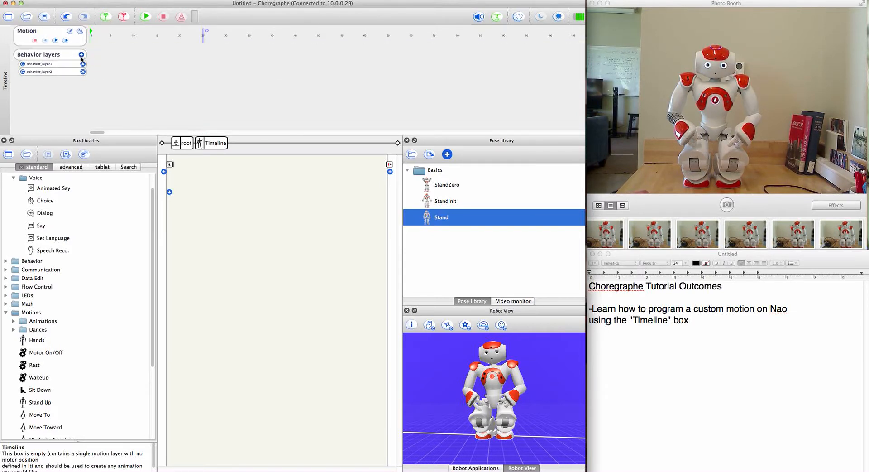
left_click(82, 57)
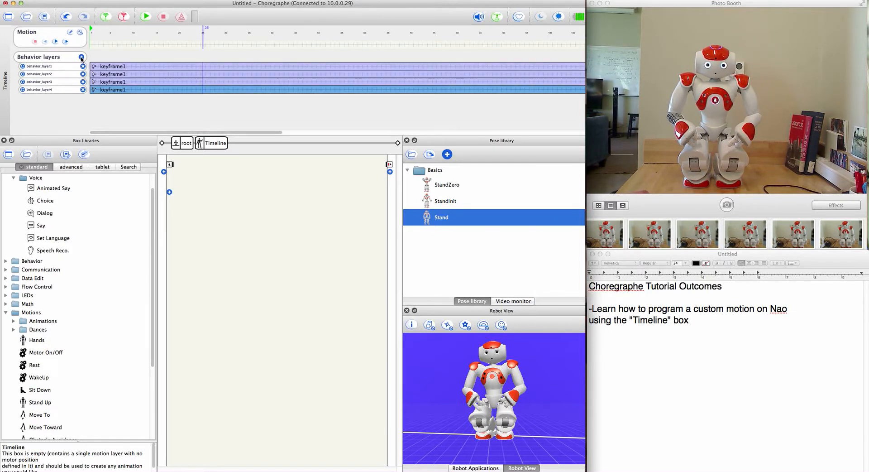
left_click(83, 89)
left_click(83, 81)
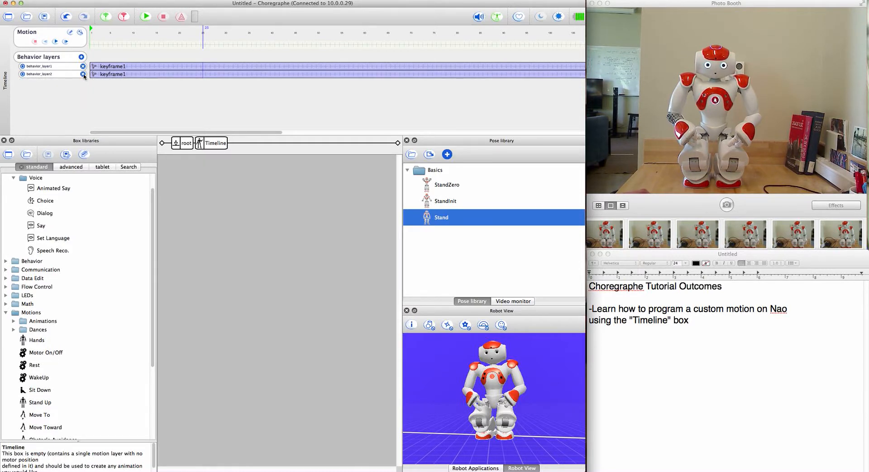
left_click(83, 73)
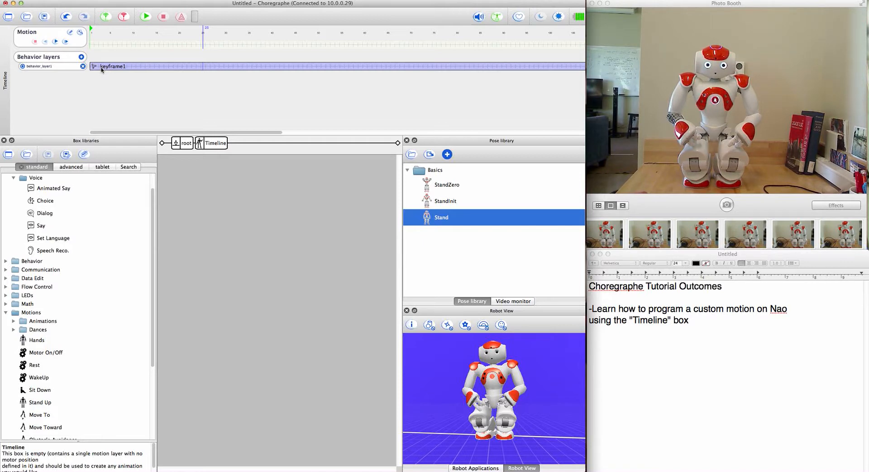
Step: In the timeline editor, configure the motion recorder for Periodic mode with a 0.50 s time step and timeline extension allowed
left_click(70, 33)
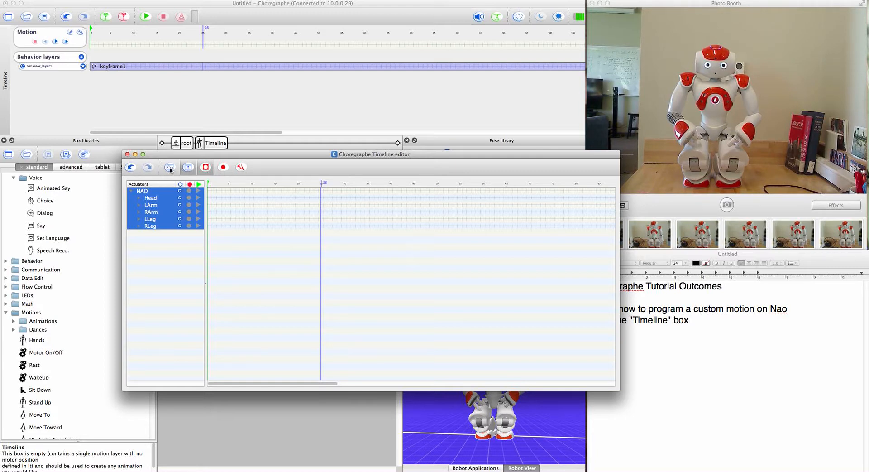
left_click(243, 168)
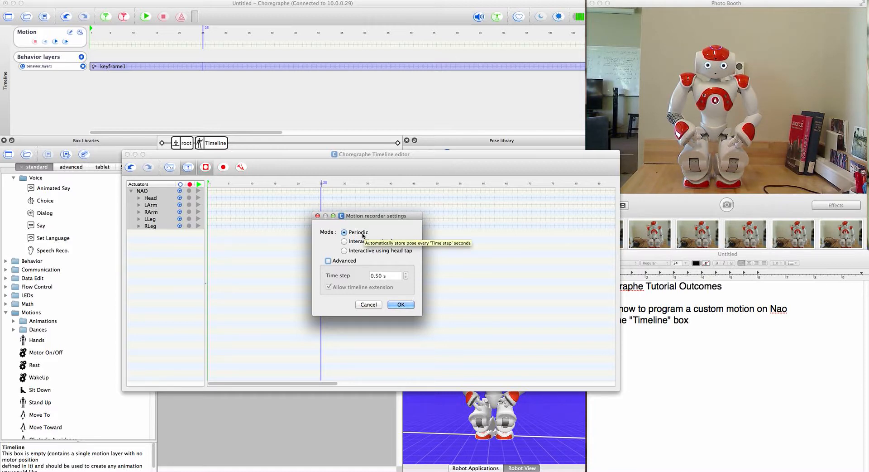
left_click(328, 261)
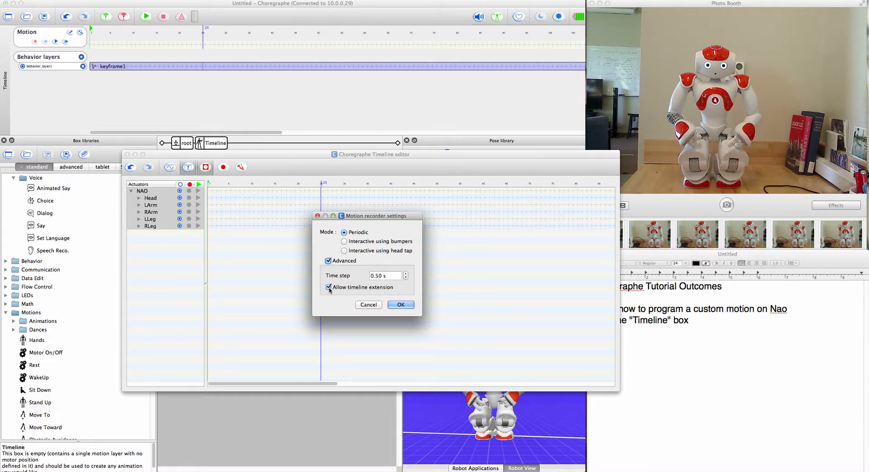
left_click(328, 288)
left_click(329, 288)
left_click(395, 306)
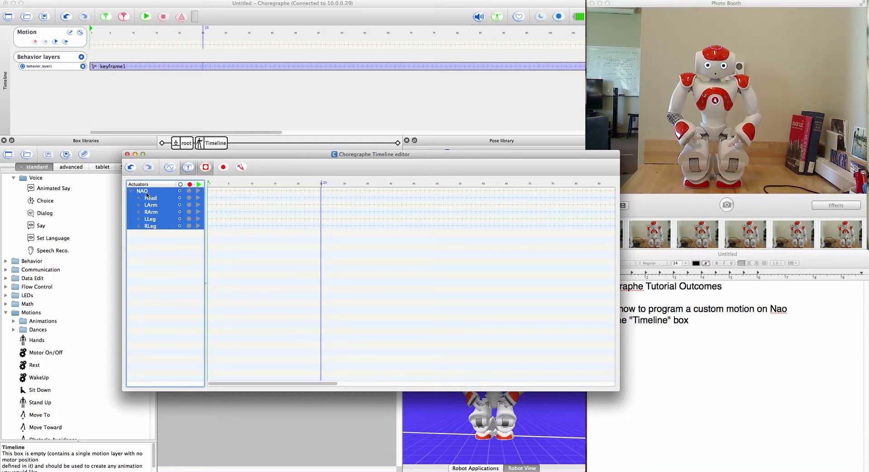
Step: Arm the Head, LArm, RArm, LLeg and RLeg actuators for recording, keeping recording mode on
left_click(168, 260)
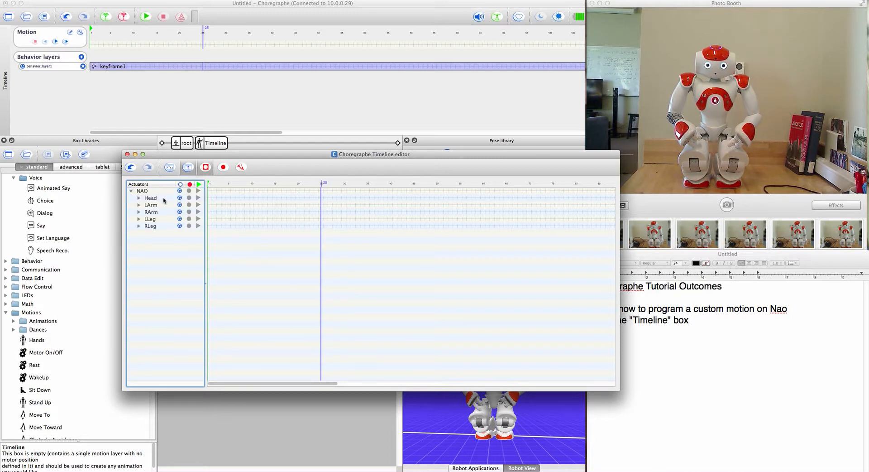
left_click(189, 199)
left_click(189, 205)
left_click(189, 212)
left_click(190, 219)
left_click(189, 226)
left_click(189, 220)
left_click(189, 212)
left_click(189, 205)
left_click(189, 205)
left_click(190, 212)
left_click(189, 219)
left_click(206, 168)
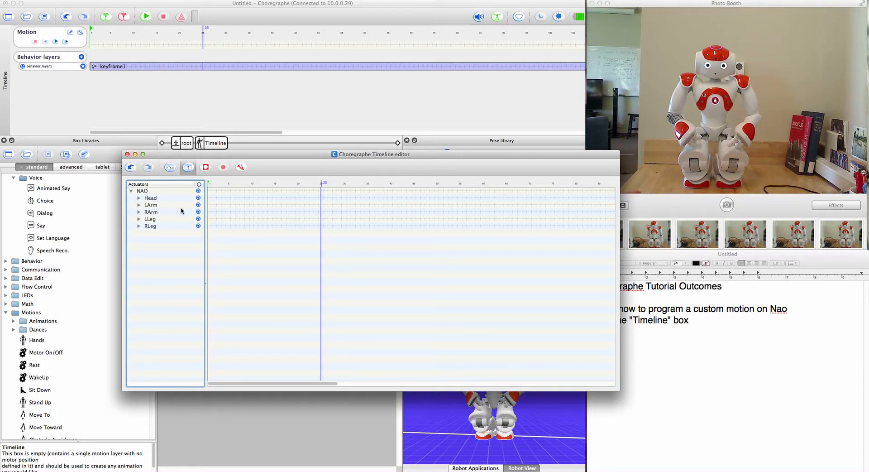
left_click(206, 168)
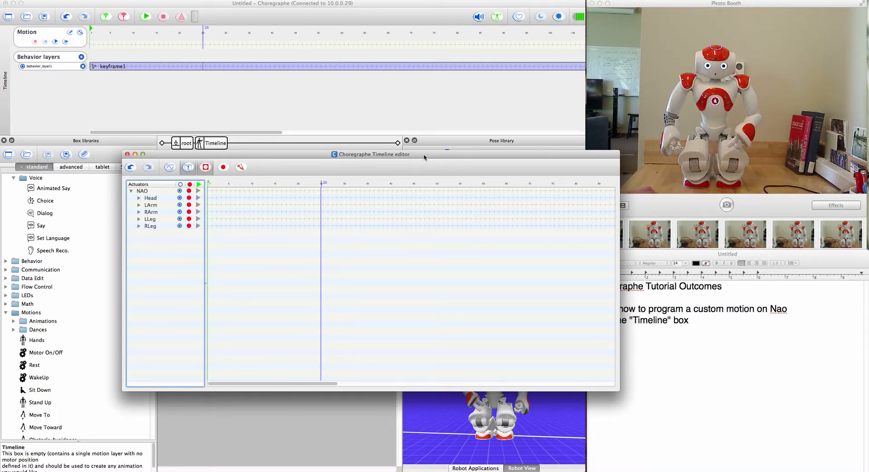
Step: Switch the robot to animation mode and record a periodic motion on the armed actuators
left_click(498, 18)
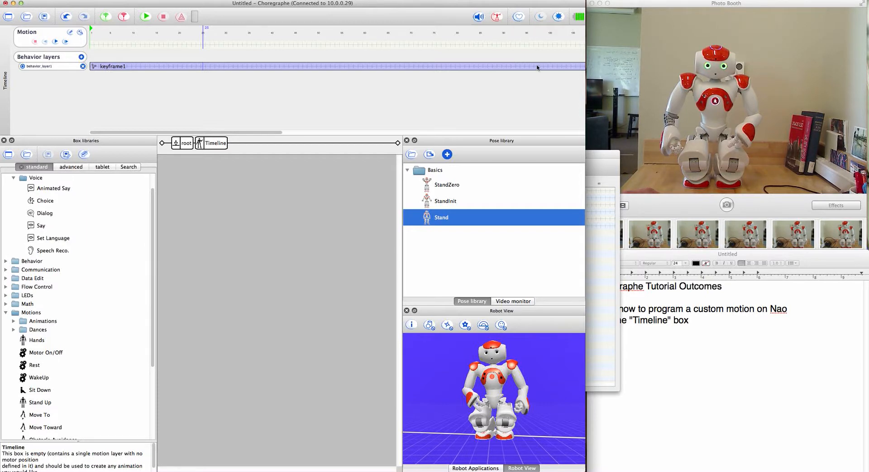
left_click(599, 164)
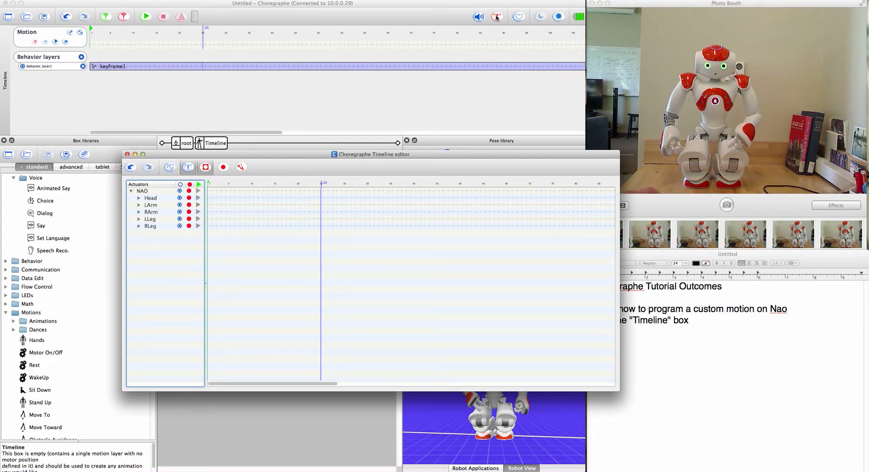
left_click(223, 167)
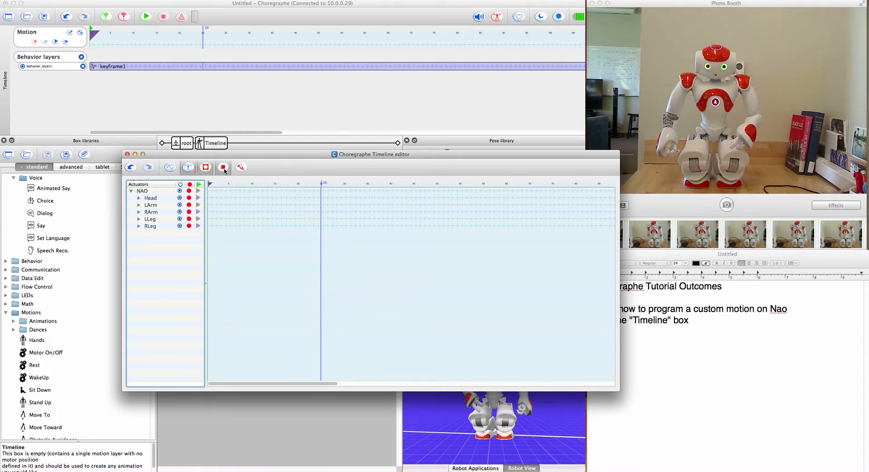
left_click(223, 167)
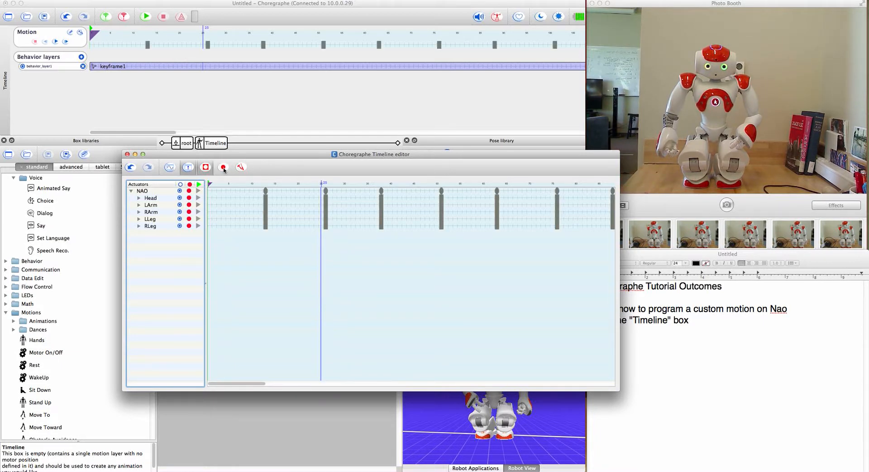
Step: Inspect the recorded keyframes' actuator values and the motion recorder settings, and close the timeline editor
mouse_move(264, 208)
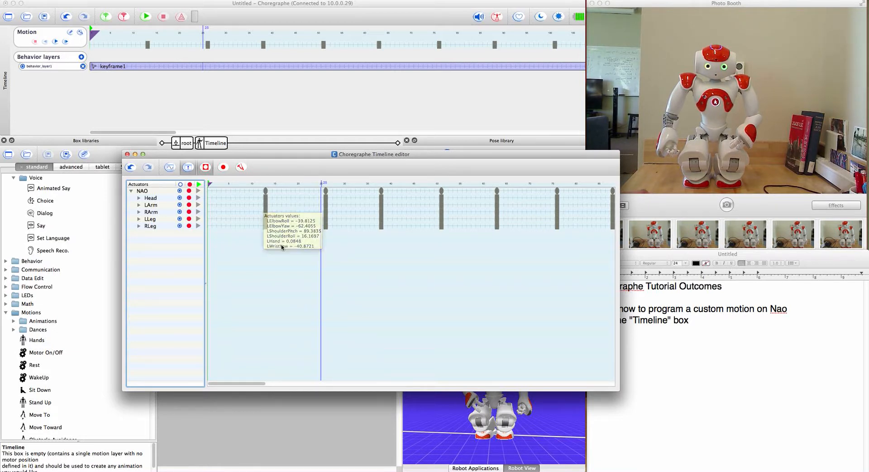
mouse_move(328, 224)
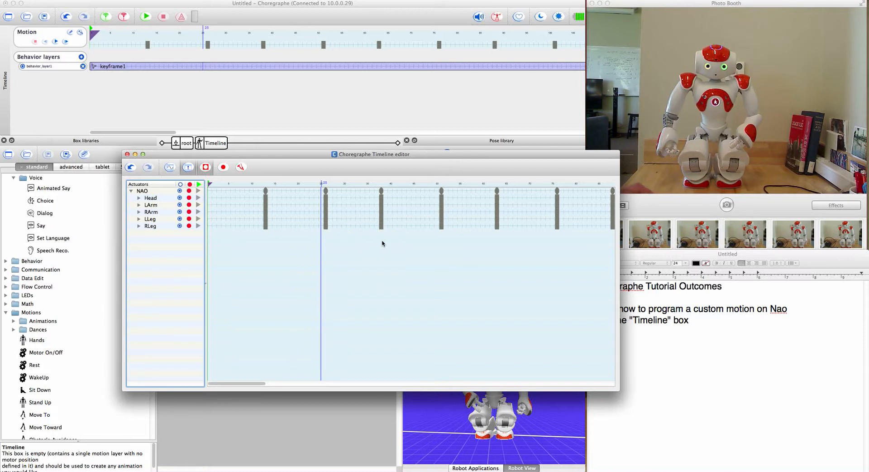
left_click(241, 167)
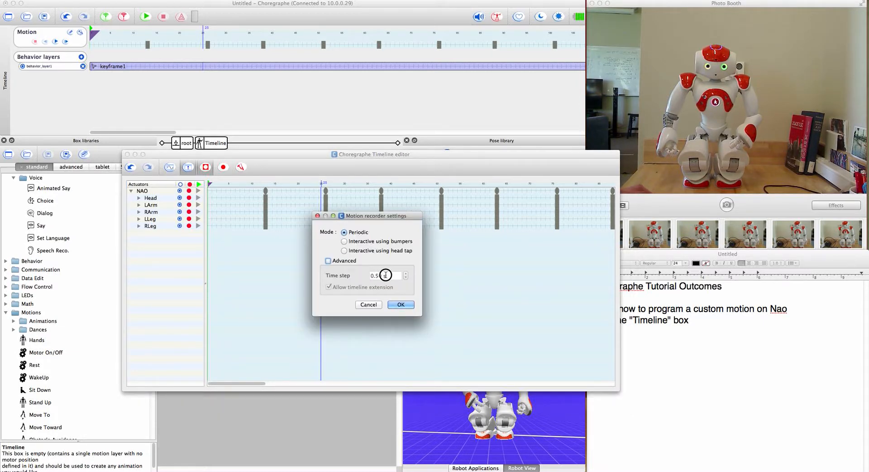
left_click(403, 304)
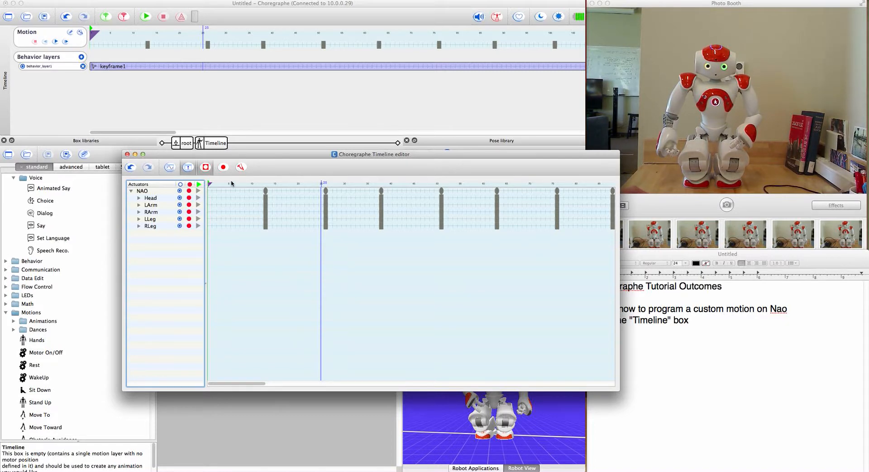
left_click(128, 154)
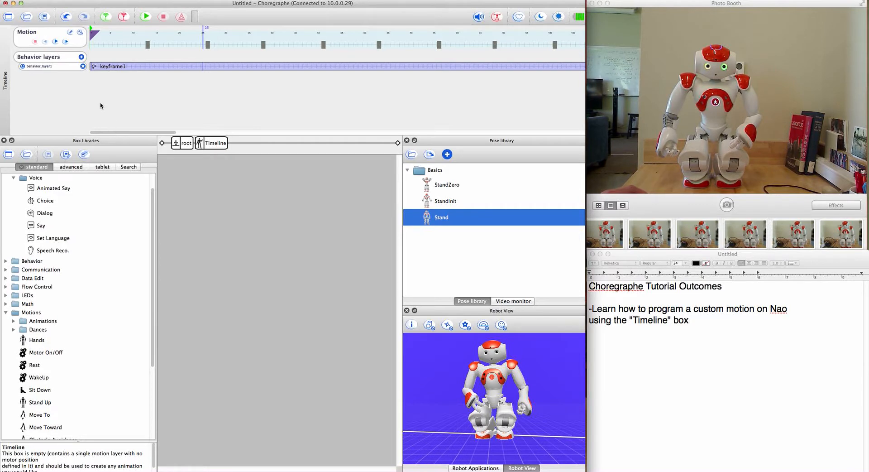
Step: Play back the recorded motion and move the eighth keyframe slightly earlier, to about frame 100
left_click(56, 41)
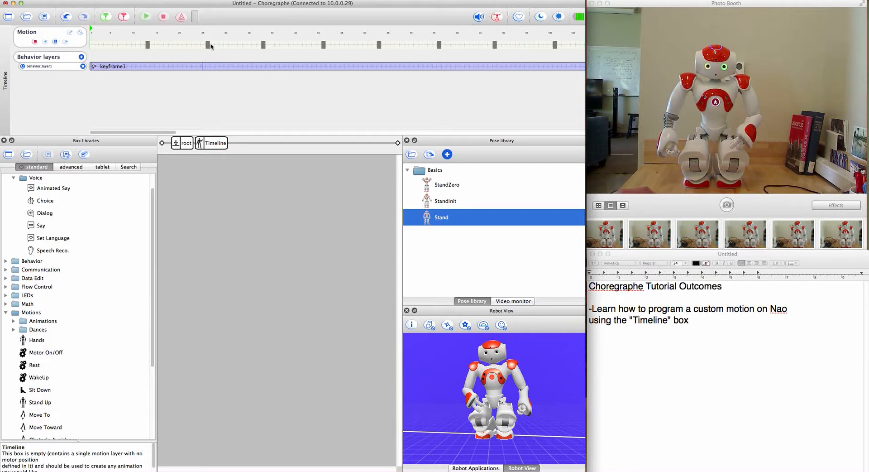
scroll(304, 48, "right", 5)
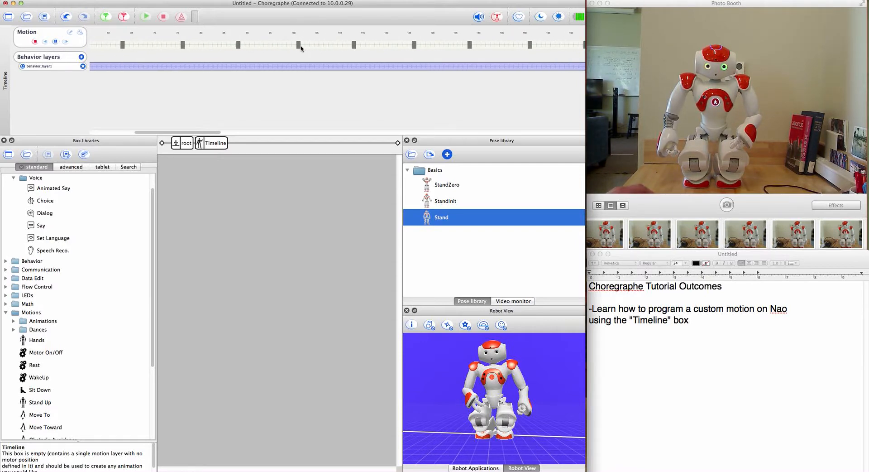
mouse_move(298, 47)
left_mouse_down()
mouse_move(316, 47)
mouse_move(288, 46)
mouse_move(324, 49)
mouse_move(293, 47)
left_mouse_up()
scroll(291, 48, "left", 5)
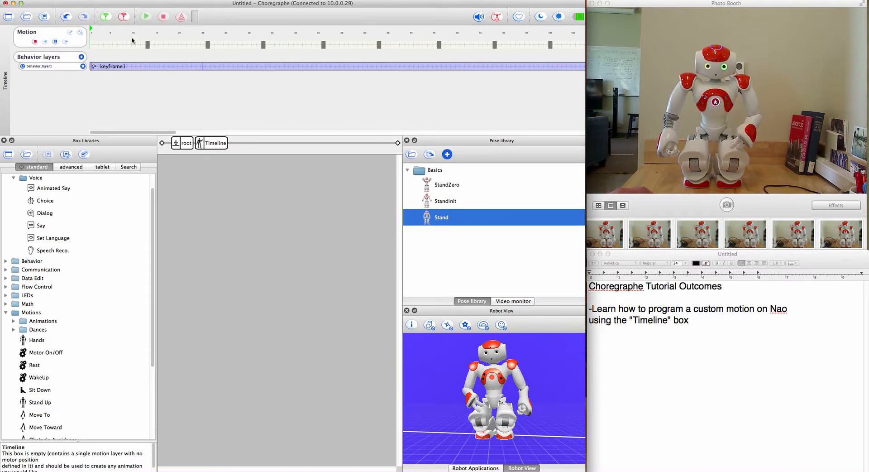
Step: Move the first seven keyframes close together near the timeline's start, between about frames 6 and 21
mouse_move(146, 35)
left_mouse_down()
mouse_move(169, 35)
mouse_move(119, 46)
left_mouse_up()
mouse_move(208, 45)
left_mouse_down()
mouse_move(238, 45)
mouse_move(127, 49)
left_mouse_up()
left_click_drag(263, 45, 138, 45)
left_click_drag(326, 46, 151, 46)
left_click_drag(380, 47, 162, 47)
mouse_move(440, 46)
left_mouse_down()
mouse_move(146, 50)
mouse_move(176, 49)
left_mouse_up()
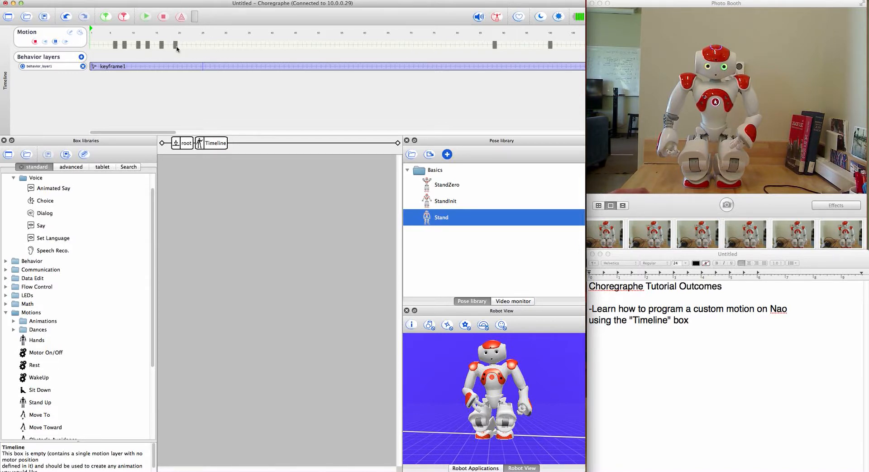
left_click_drag(495, 45, 186, 48)
mouse_move(552, 46)
Step: Return to the root diagram, add a second Timeline box beside the first, and open it
left_click(184, 143)
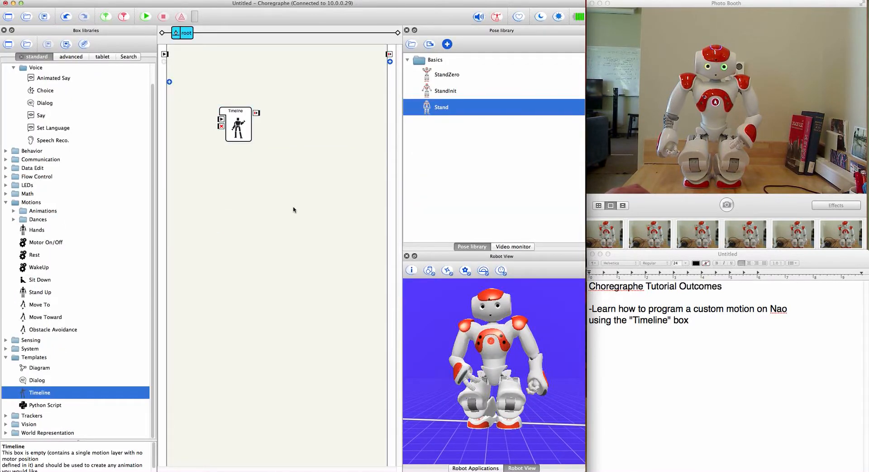
left_click_drag(32, 396, 315, 130)
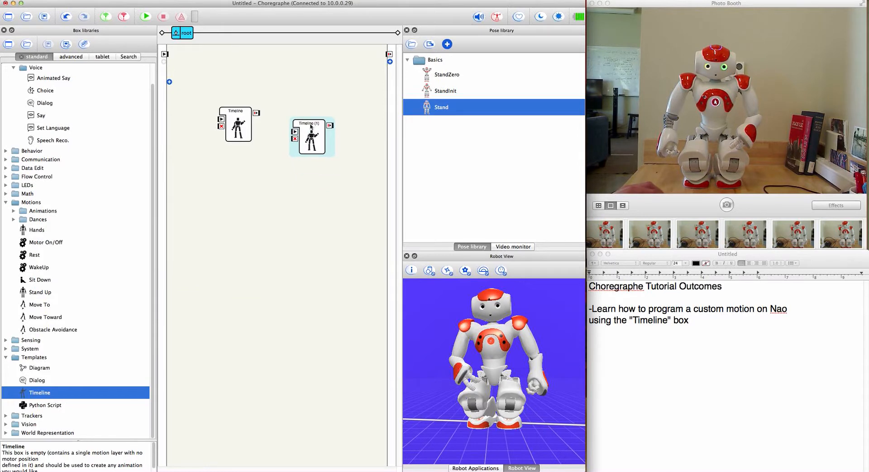
left_click(292, 106)
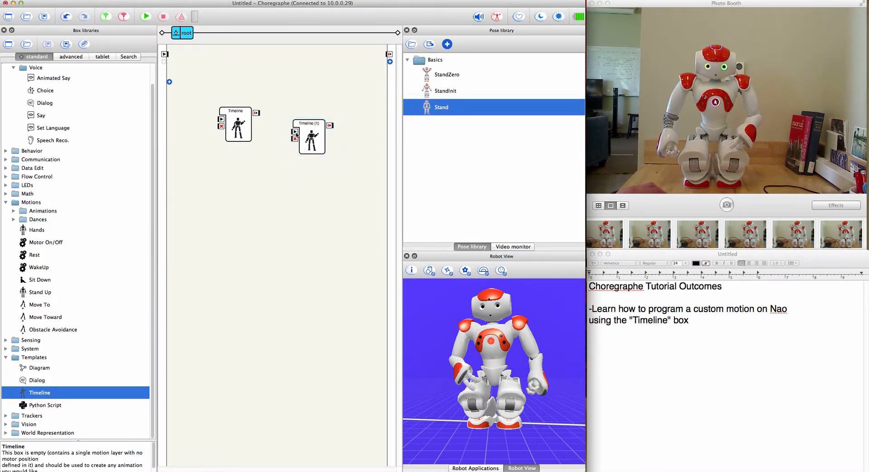
double_click(315, 136)
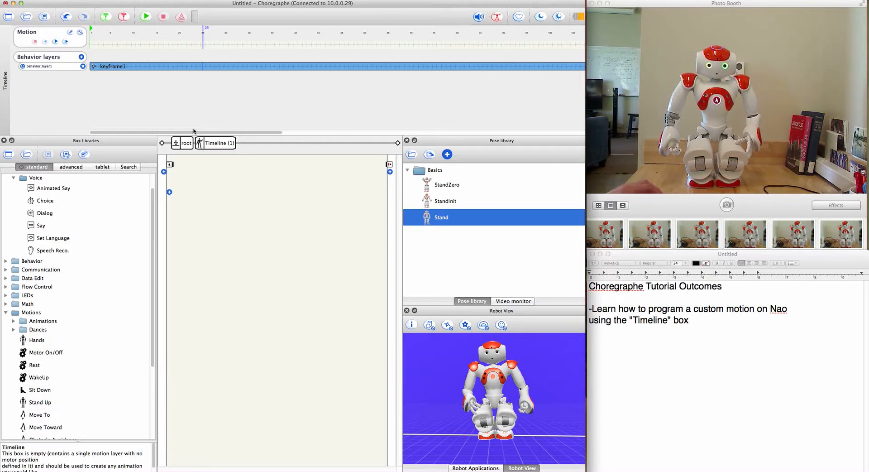
Step: In the second timeline's editor, accept Periodic recorder mode with a 0.50 s time step and start recording a motion
left_click(72, 33)
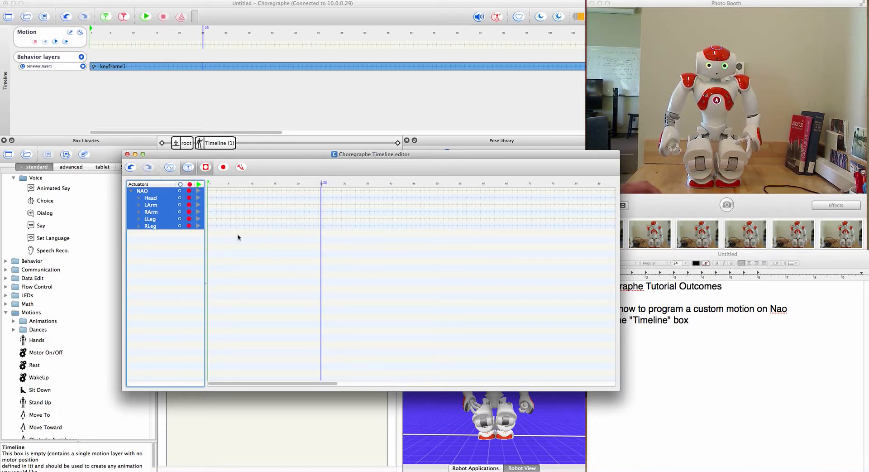
left_click(241, 167)
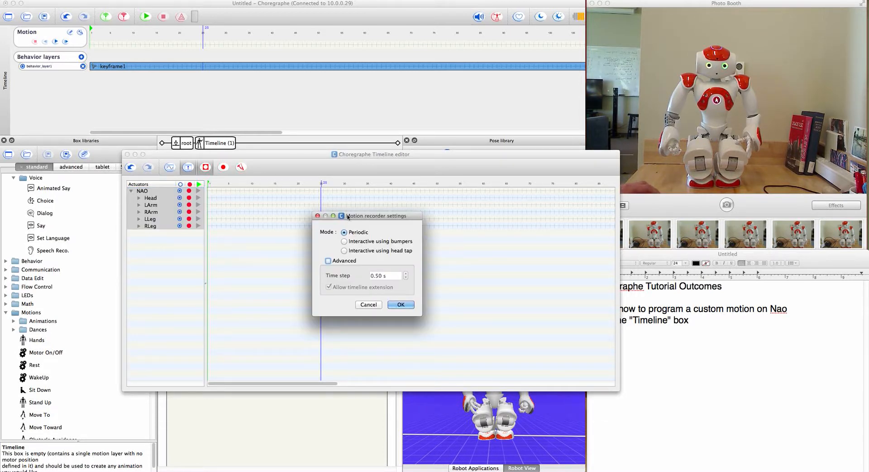
left_click(401, 305)
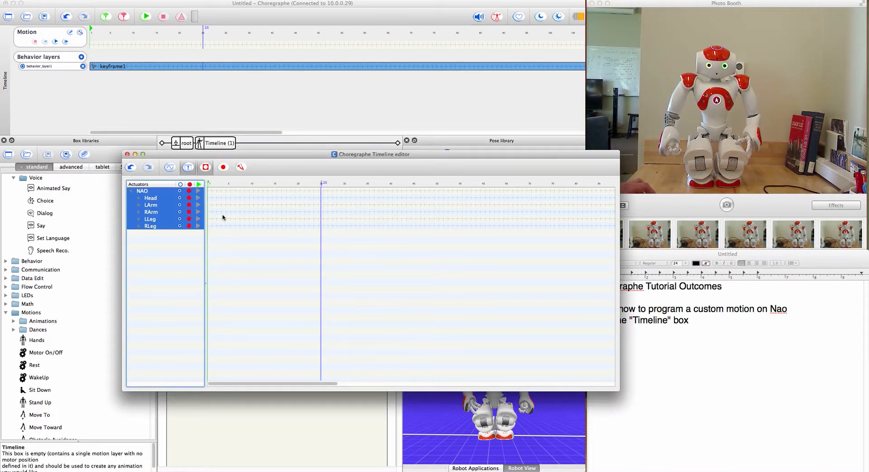
left_click(224, 168)
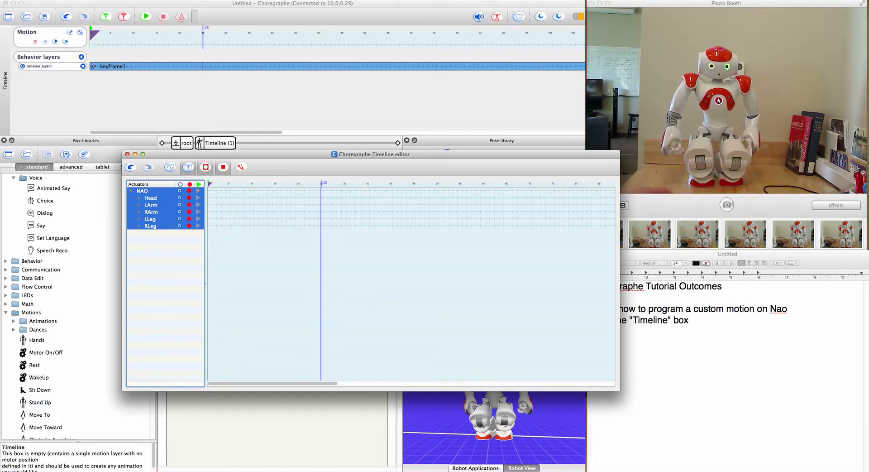
Step: Stop recording in the second timeline, play back the recorded motion on the robot, and stop the playback
left_click(221, 169)
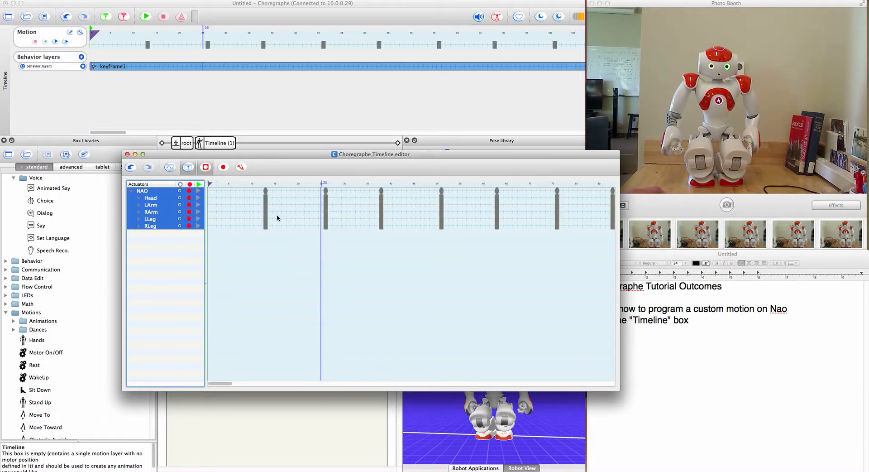
left_click(268, 112)
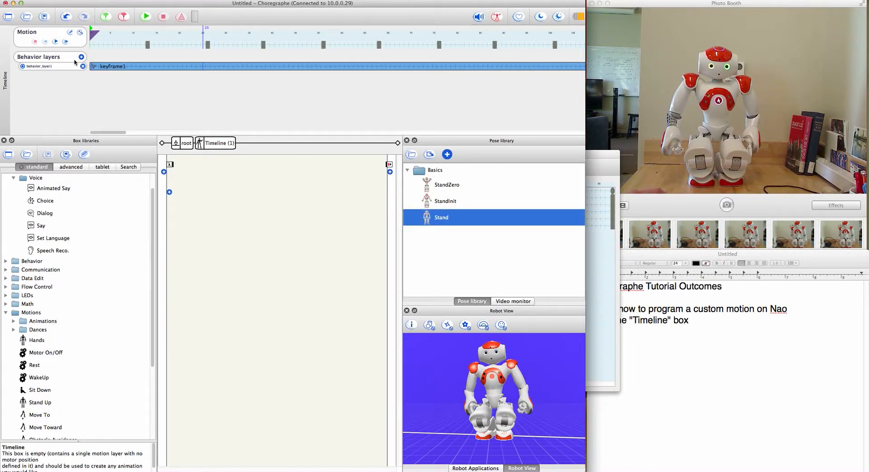
left_click(56, 42)
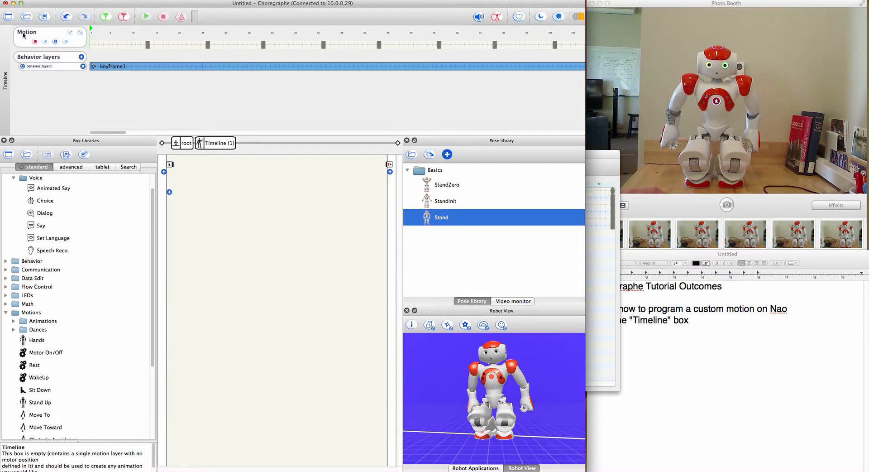
left_click(56, 44)
left_click(56, 43)
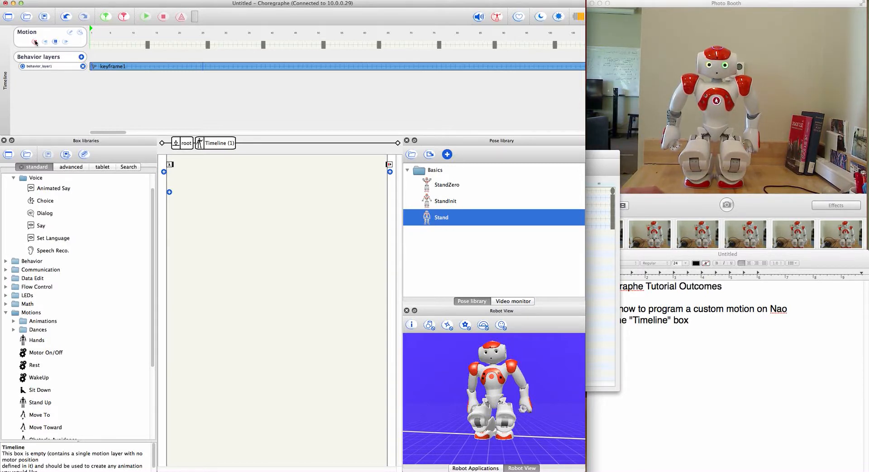
left_click(36, 42)
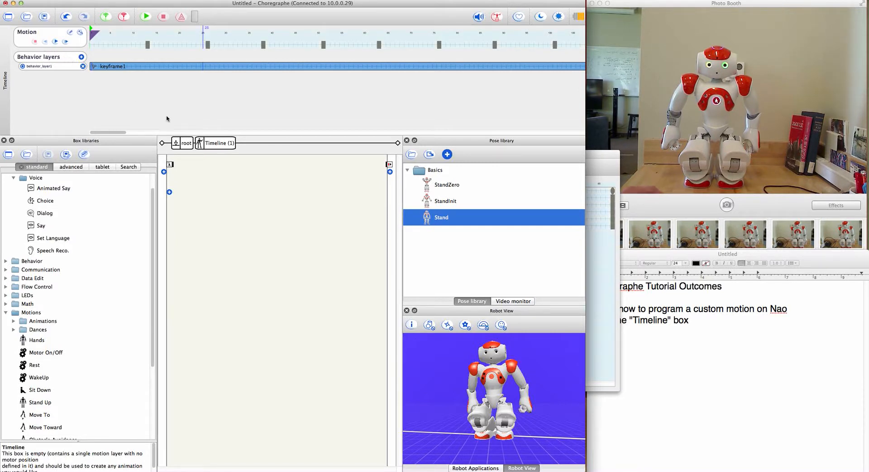
Step: In the root diagram, align the Timeline (1) box beside the first and wire the start input through Timeline into Timeline (1)
left_click(181, 147)
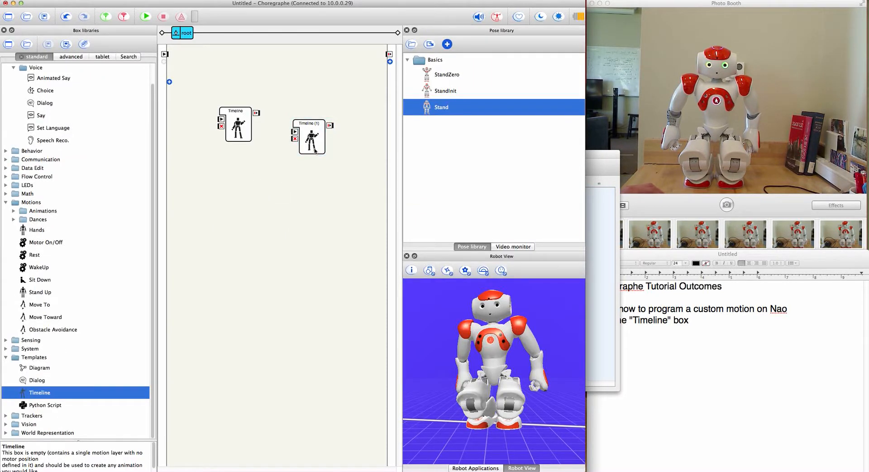
left_click(198, 69)
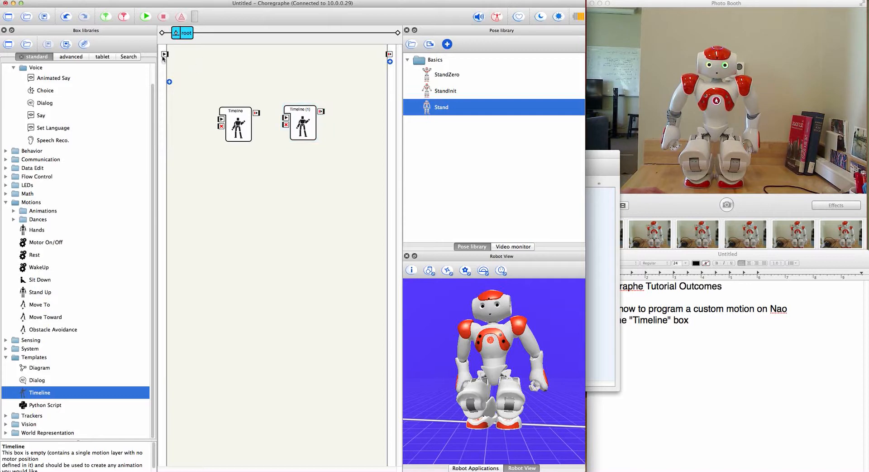
left_click_drag(165, 54, 286, 118)
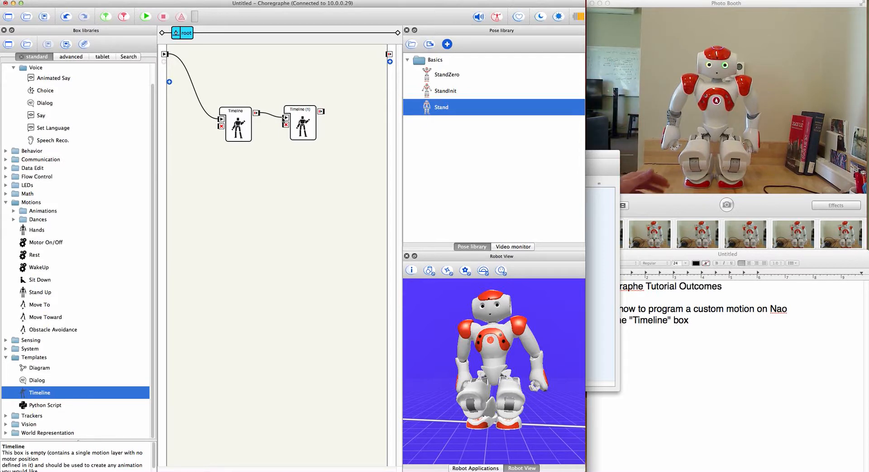
left_click(302, 122)
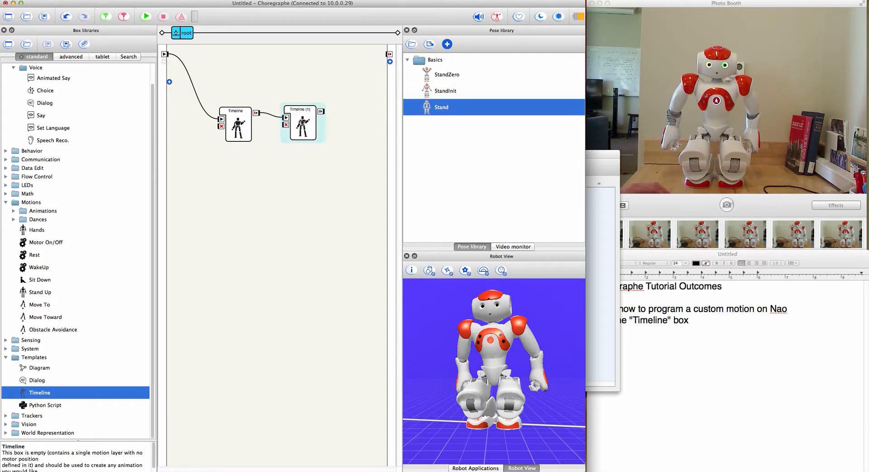
double_click(302, 122)
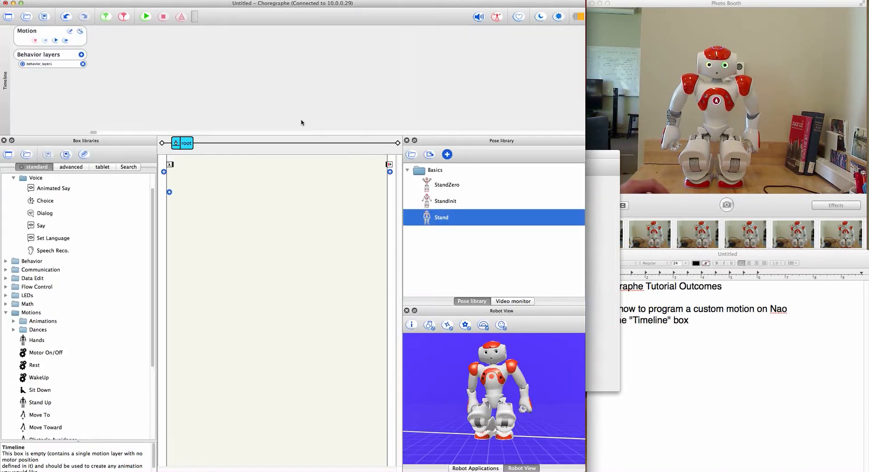
left_click(183, 142)
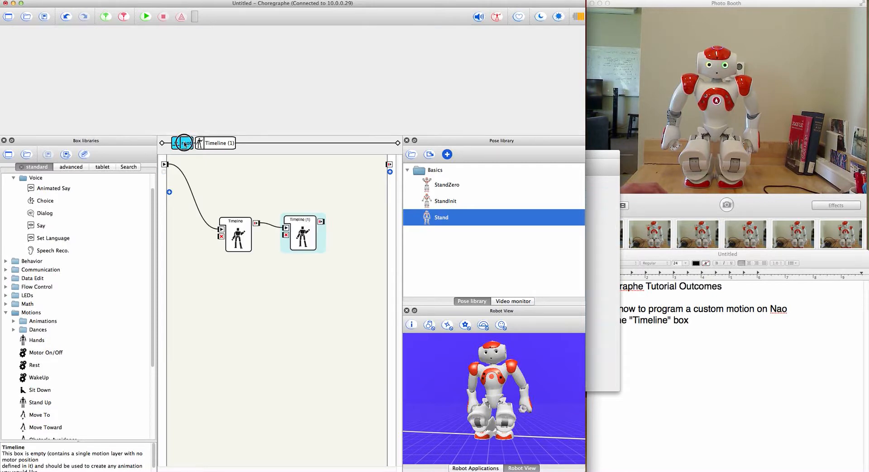
left_click(267, 145)
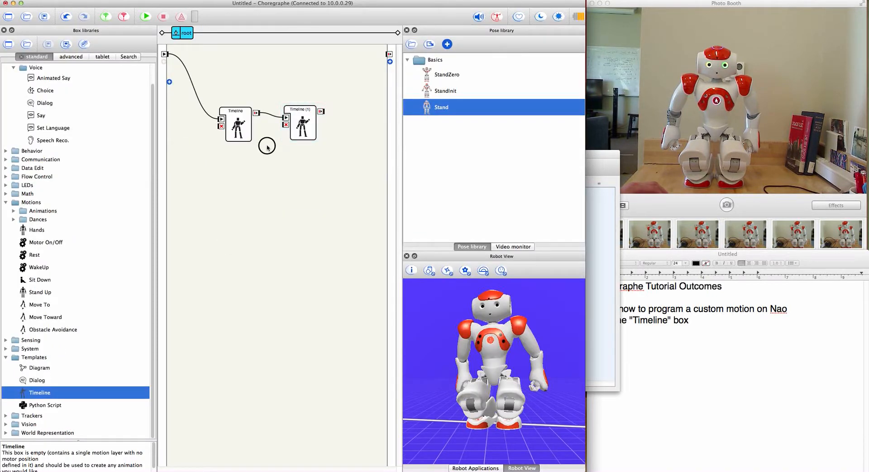
Step: In the first Timeline, add a second behavior layer with a Say box wired between input and output, set to the English text "I'm a robot"
double_click(237, 128)
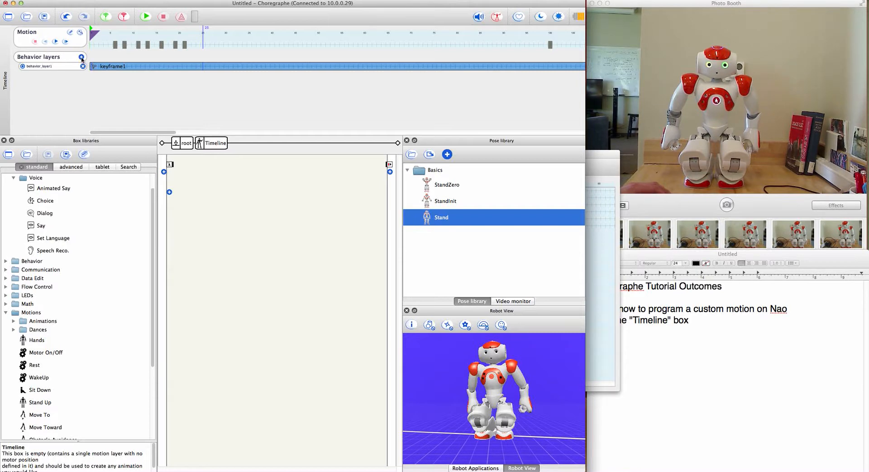
left_click(82, 57)
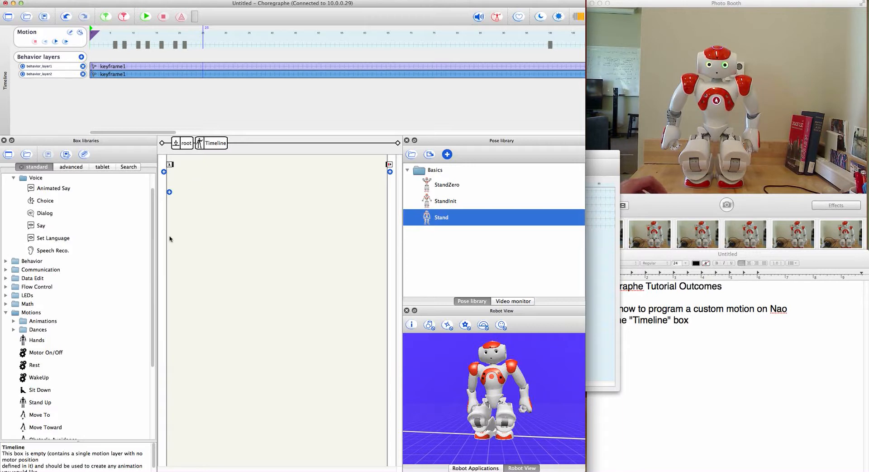
left_click_drag(34, 226, 203, 211)
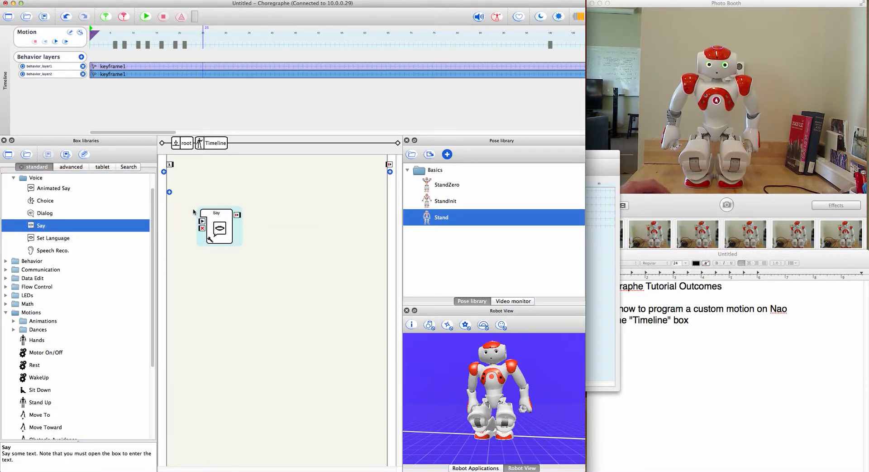
left_click_drag(170, 164, 389, 164)
double_click(223, 235)
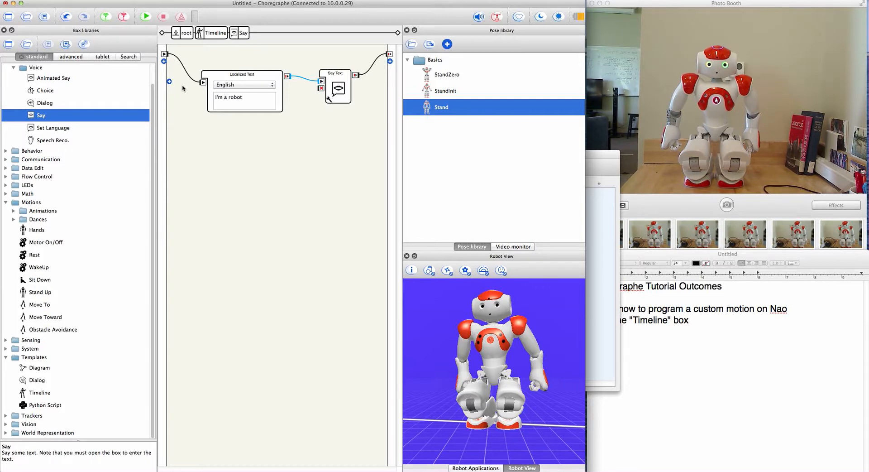
left_click(214, 32)
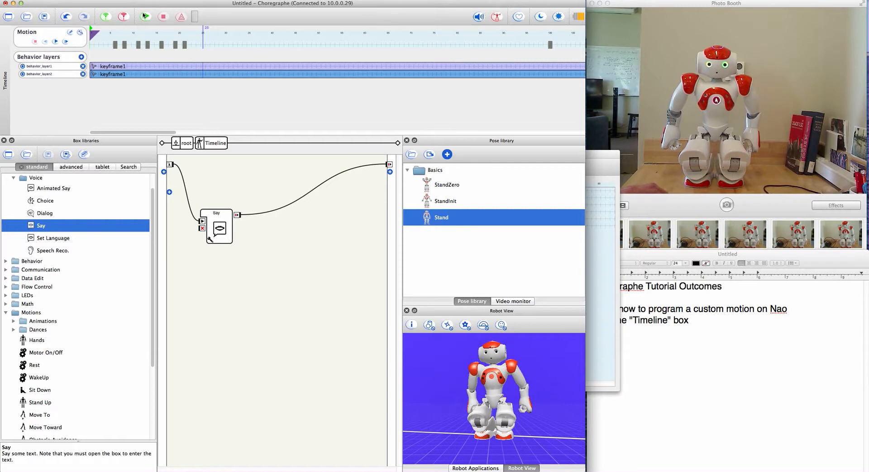
Step: Wire Timeline (1)'s output to the root diagram's output and reopen the first Timeline box
left_click(183, 143)
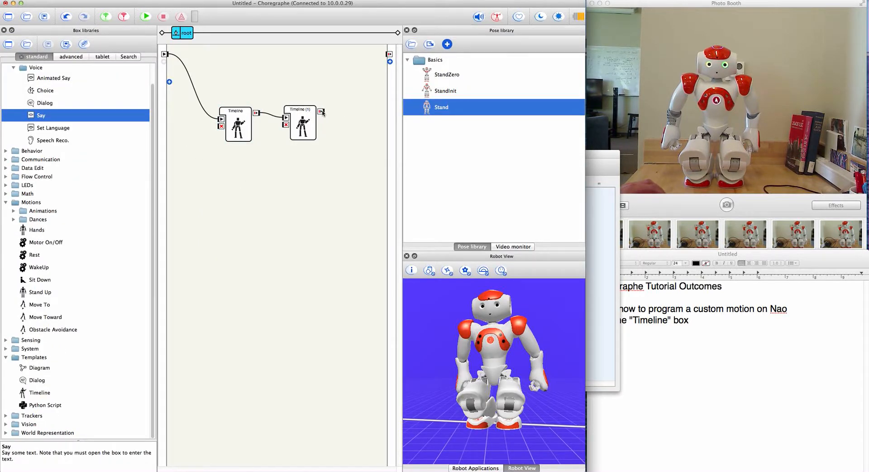
left_click_drag(322, 112, 388, 55)
double_click(239, 127)
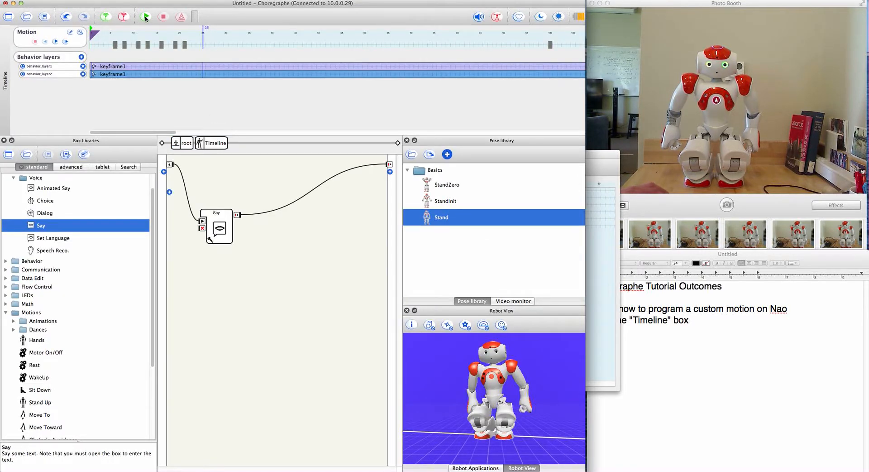
Step: Run the behavior, raise the robot's speaker volume, and restart the behavior
left_click(145, 17)
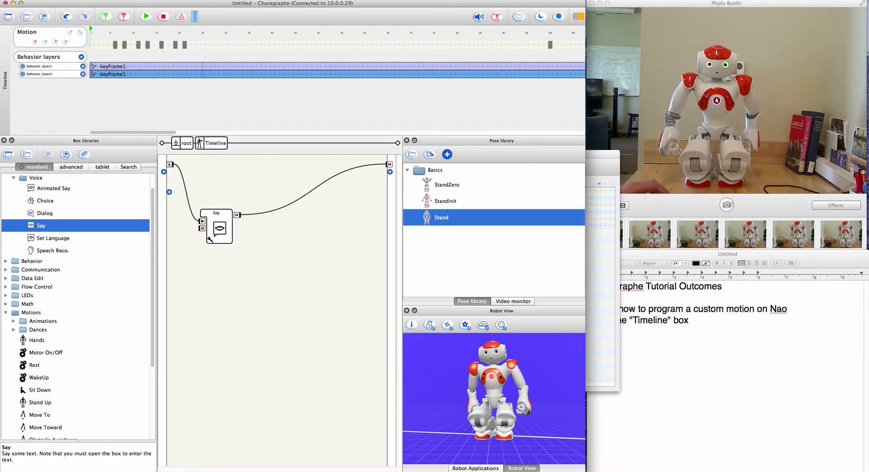
left_click(482, 17)
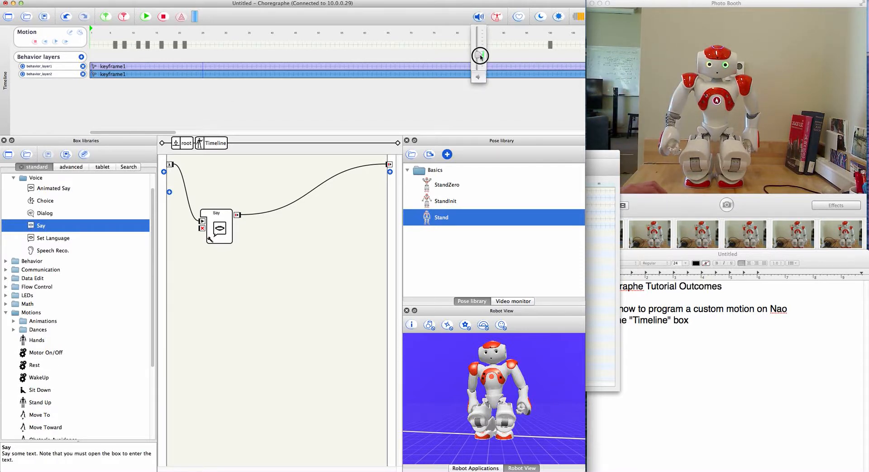
left_click_drag(481, 57, 482, 36)
left_click(482, 18)
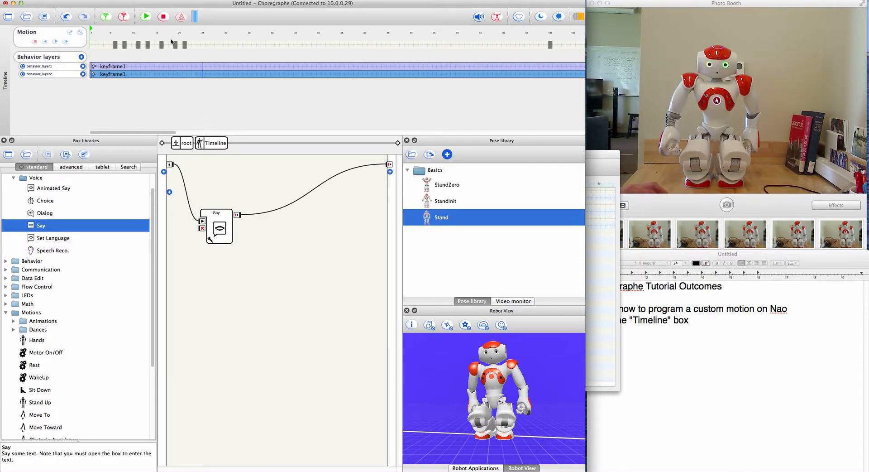
left_click(163, 18)
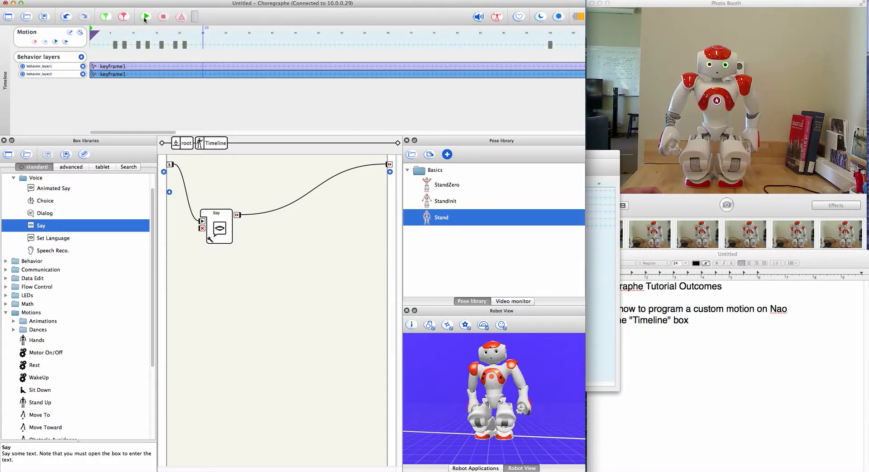
left_click(144, 18)
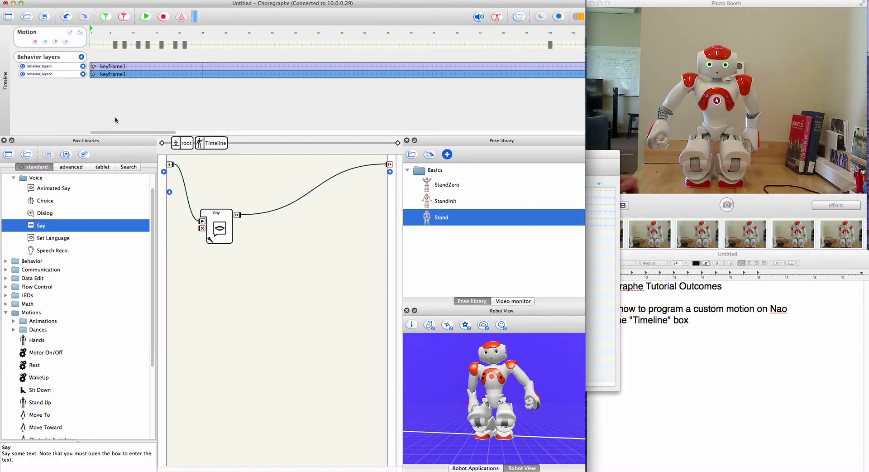
Step: Spread the first timeline's second to seventh keyframes out to about frames 17, 27, 38, 49, 62 and 76
left_click_drag(184, 46, 439, 45)
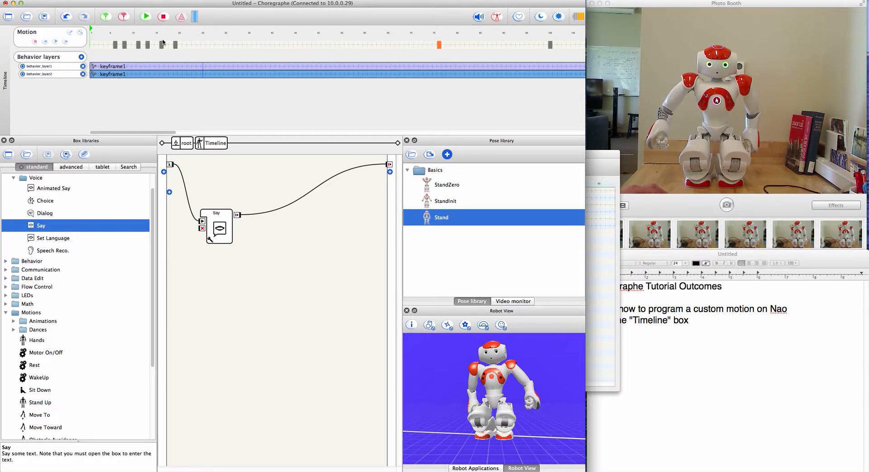
left_click_drag(175, 46, 376, 49)
left_click_drag(161, 45, 314, 45)
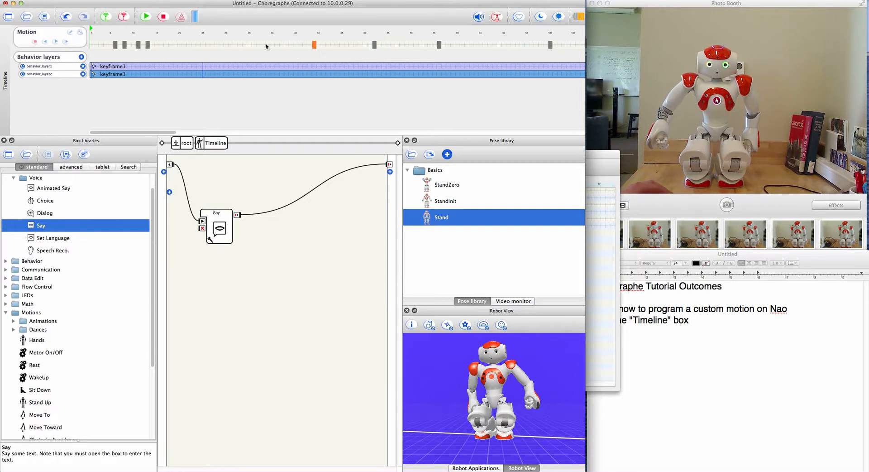
left_click_drag(149, 45, 265, 44)
left_click_drag(138, 46, 213, 45)
left_click_drag(127, 46, 166, 45)
Step: Run the behavior with the new spacing, move the first keyframe to about frame 8, and run it again
left_click(145, 17)
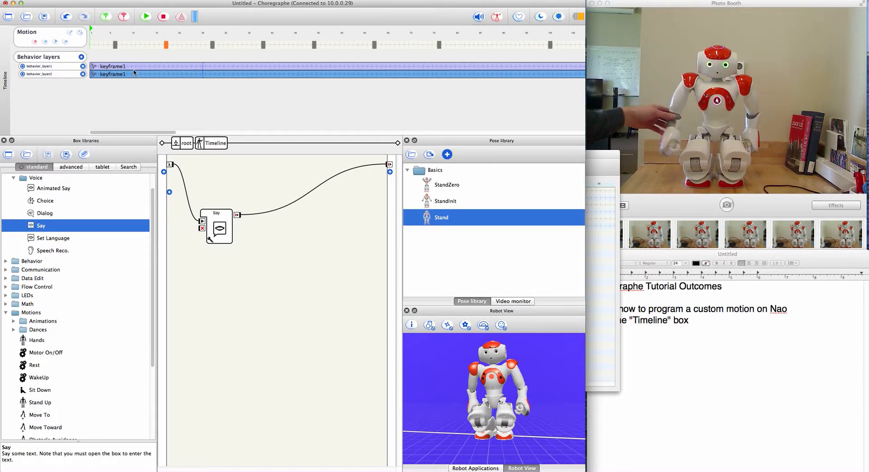
left_click_drag(116, 45, 124, 46)
left_click(145, 17)
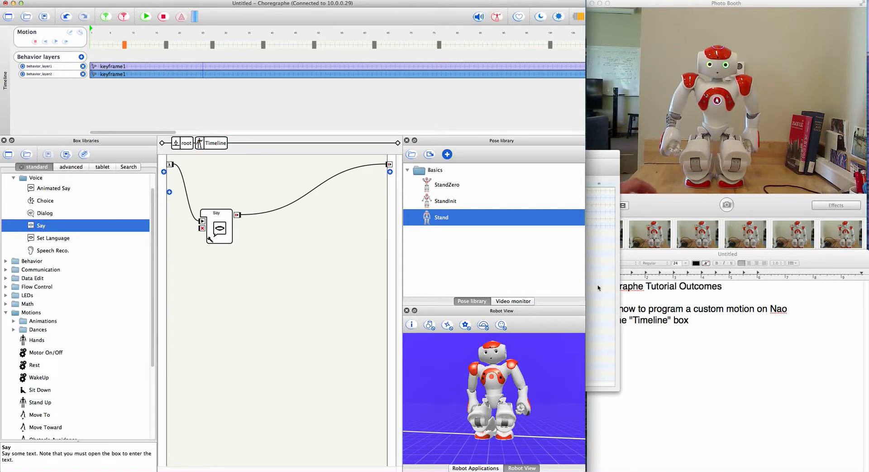
Step: Close the Timeline editor window and return to the root diagram
left_click(614, 290)
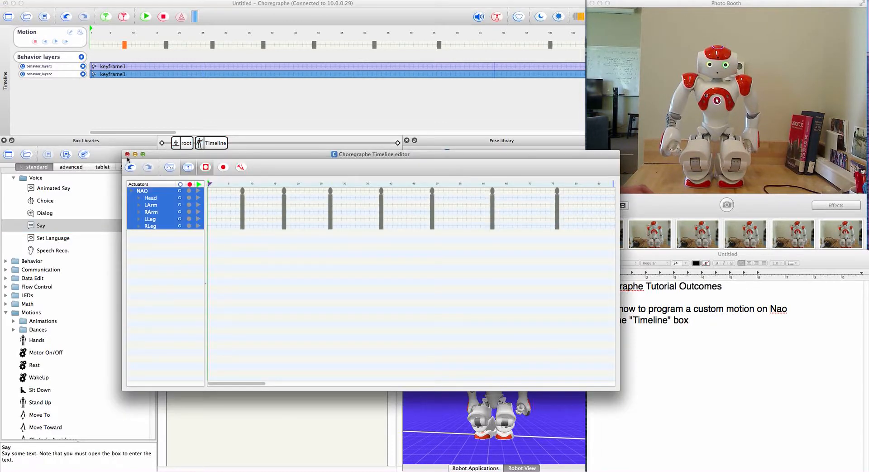
left_click(128, 154)
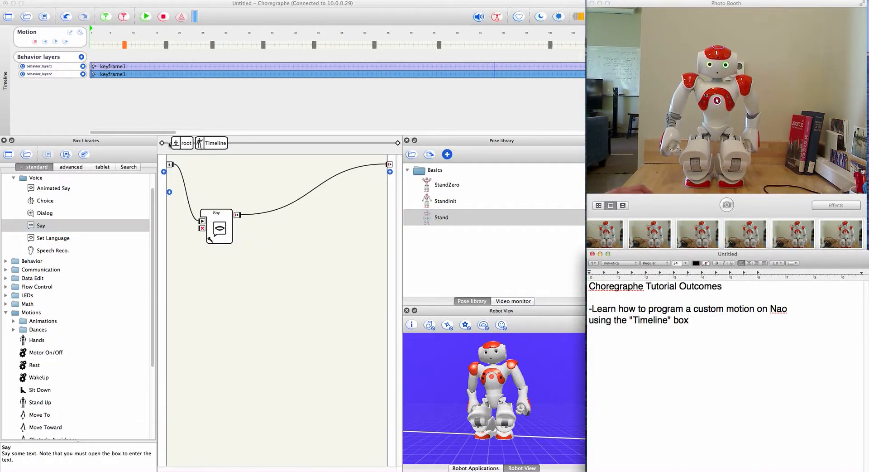
left_click(186, 144)
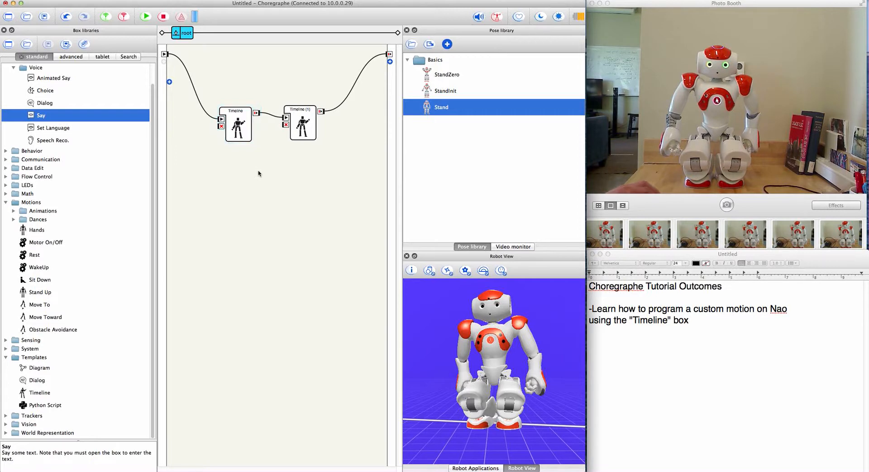